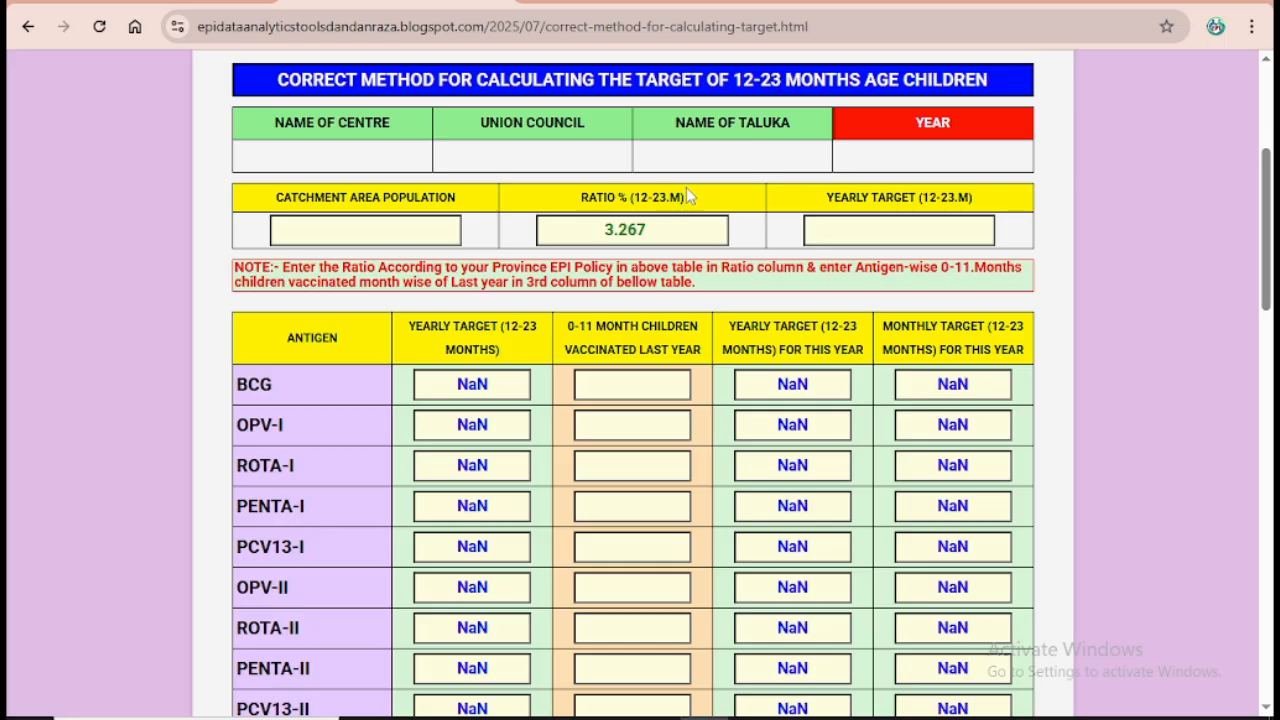
Enter BHU-PATNI as the name of centre and PATNI as the union council
left_click(379, 162)
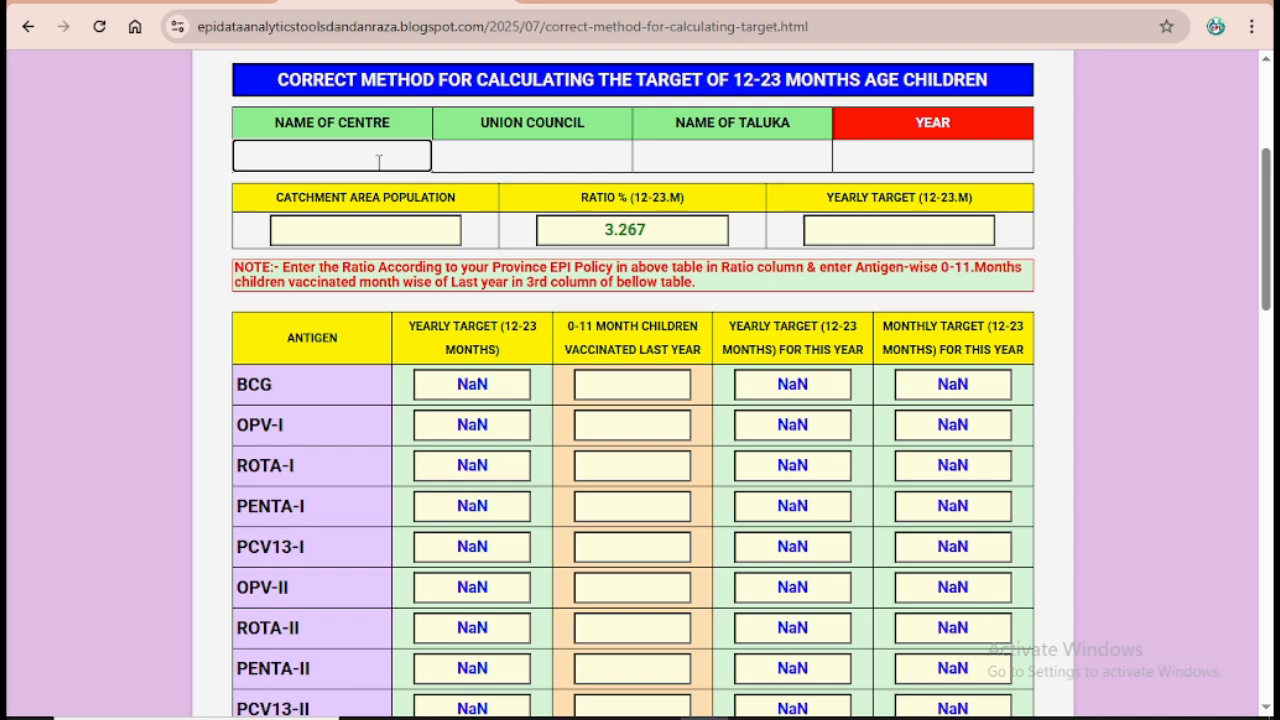
type("b")
key("BackSpace")
type("BHU-PATNI")
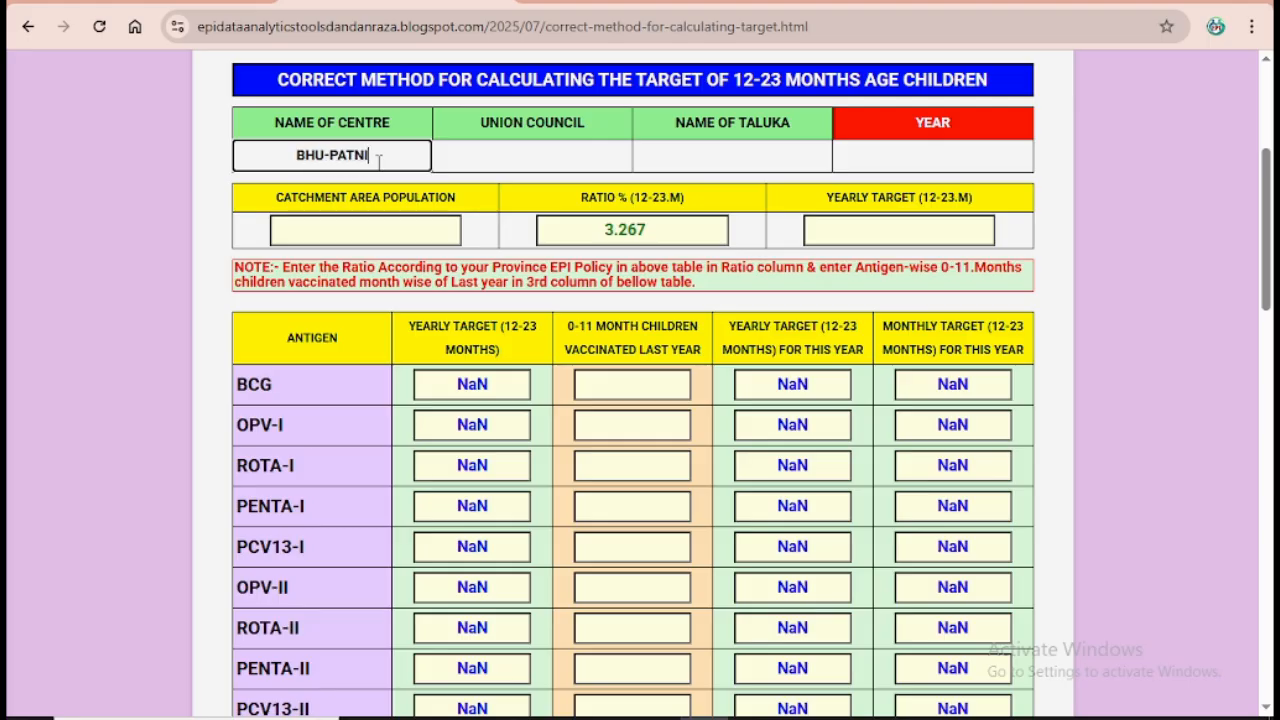
key("Tab")
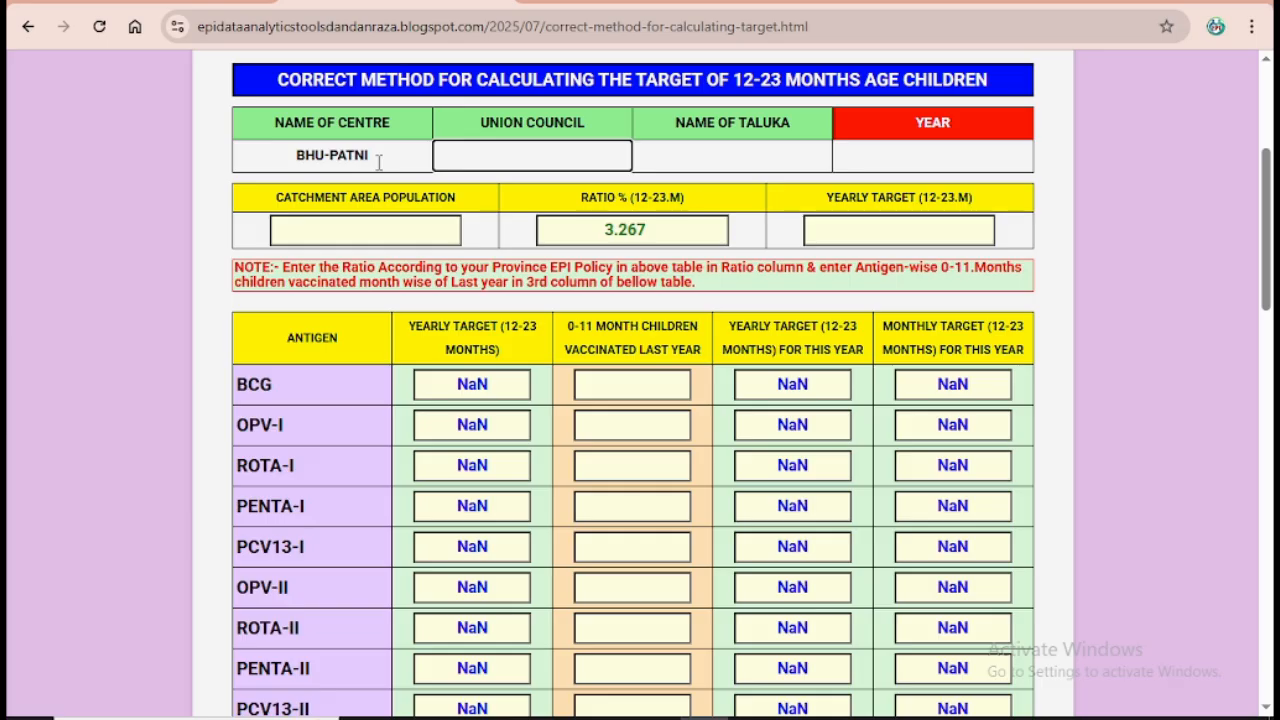
type("PATNI")
key("Tab")
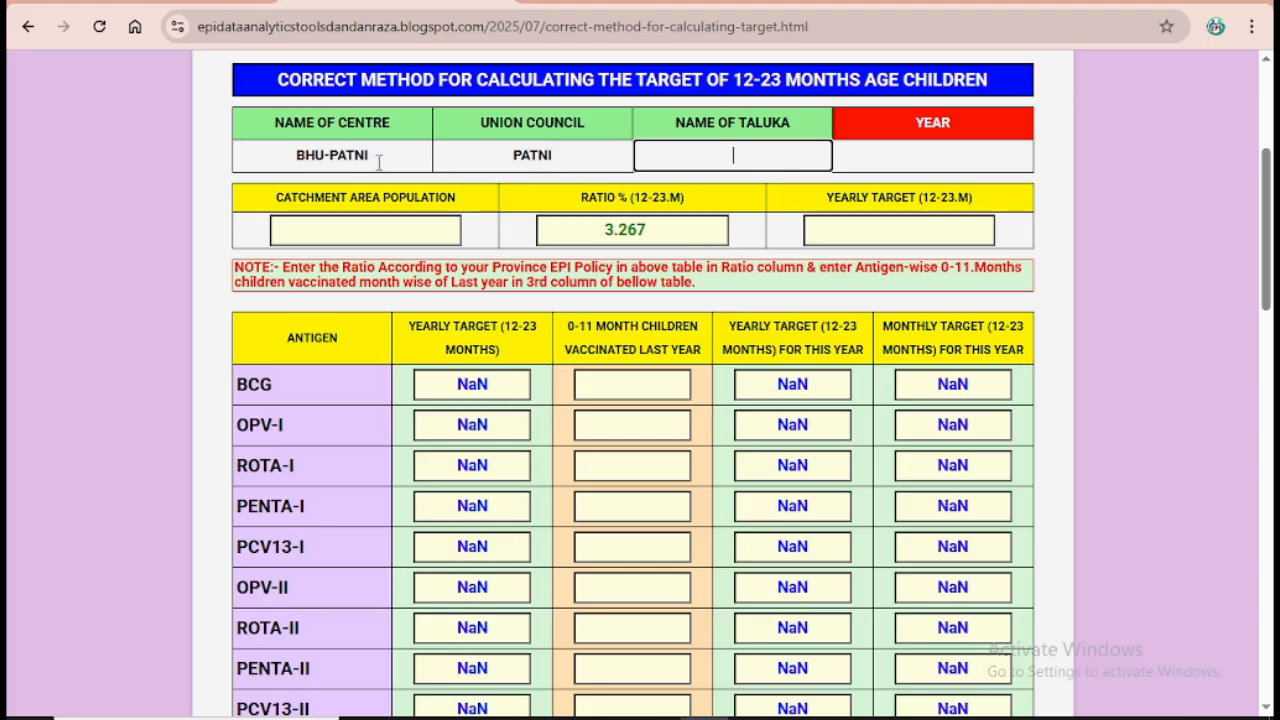
Enter ROHRI as the name of taluka and 2025 as the year
type("ROHRI")
key("Tab")
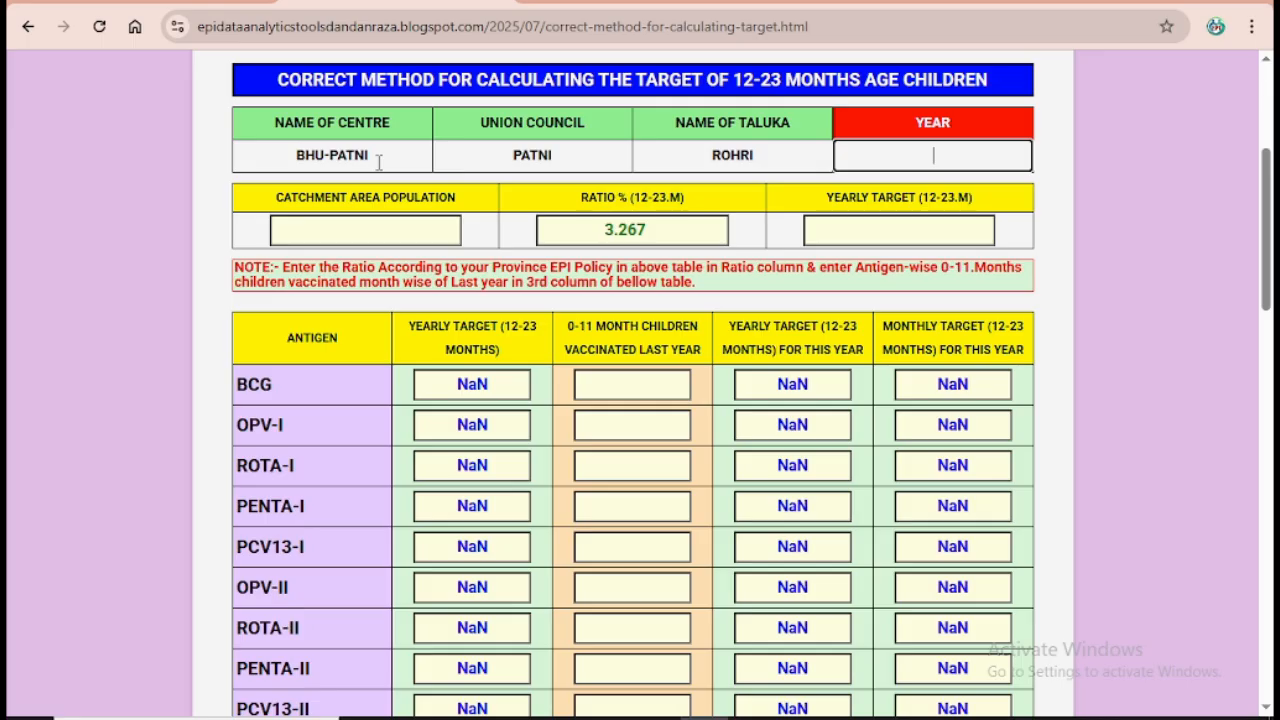
type("2025")
key("Tab")
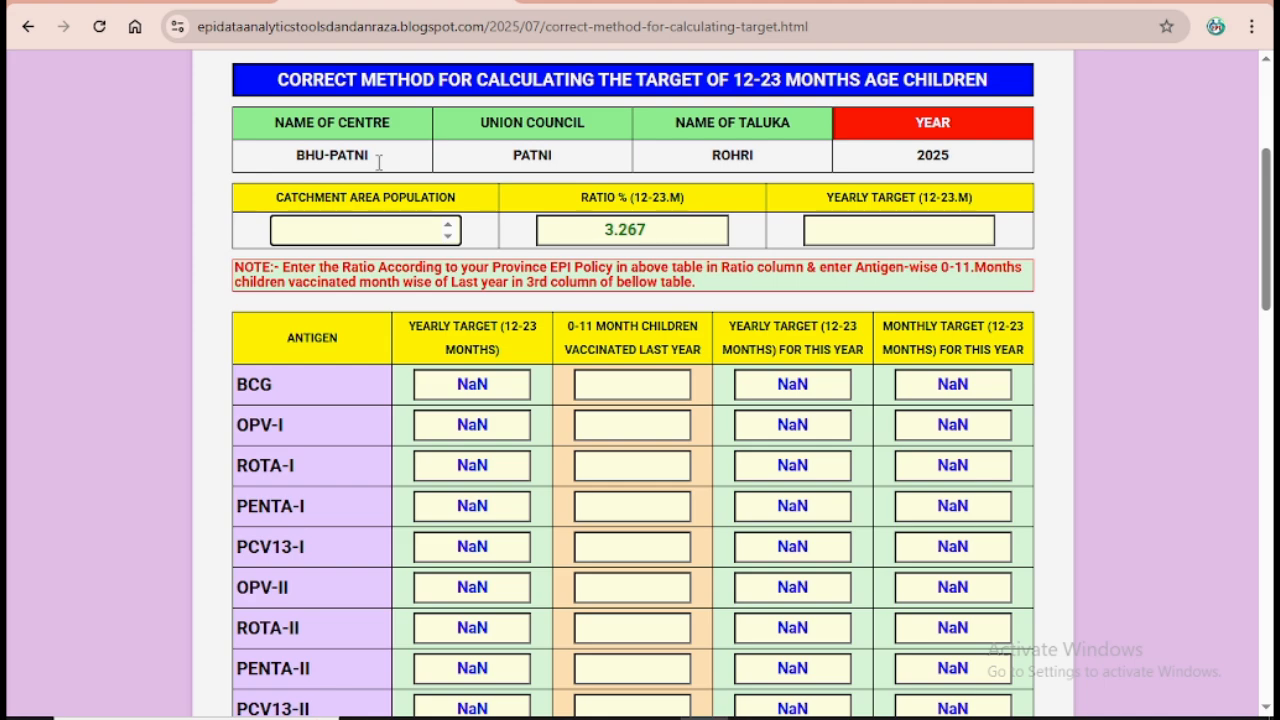
Set the catchment area population to 20000 and calculate the 12-23 months targets
type("20000")
key("Tab")
key("Tab")
key("Tab")
key("Tab")
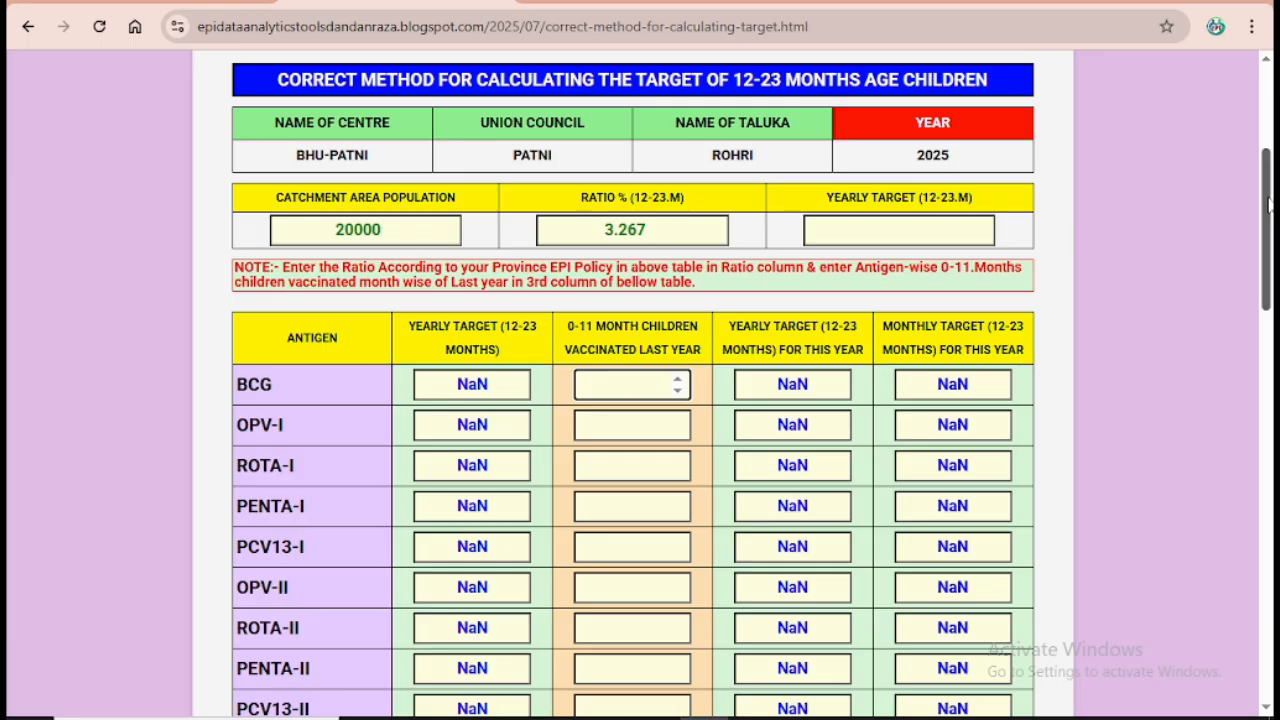
left_click_drag(1270, 204, 1272, 342)
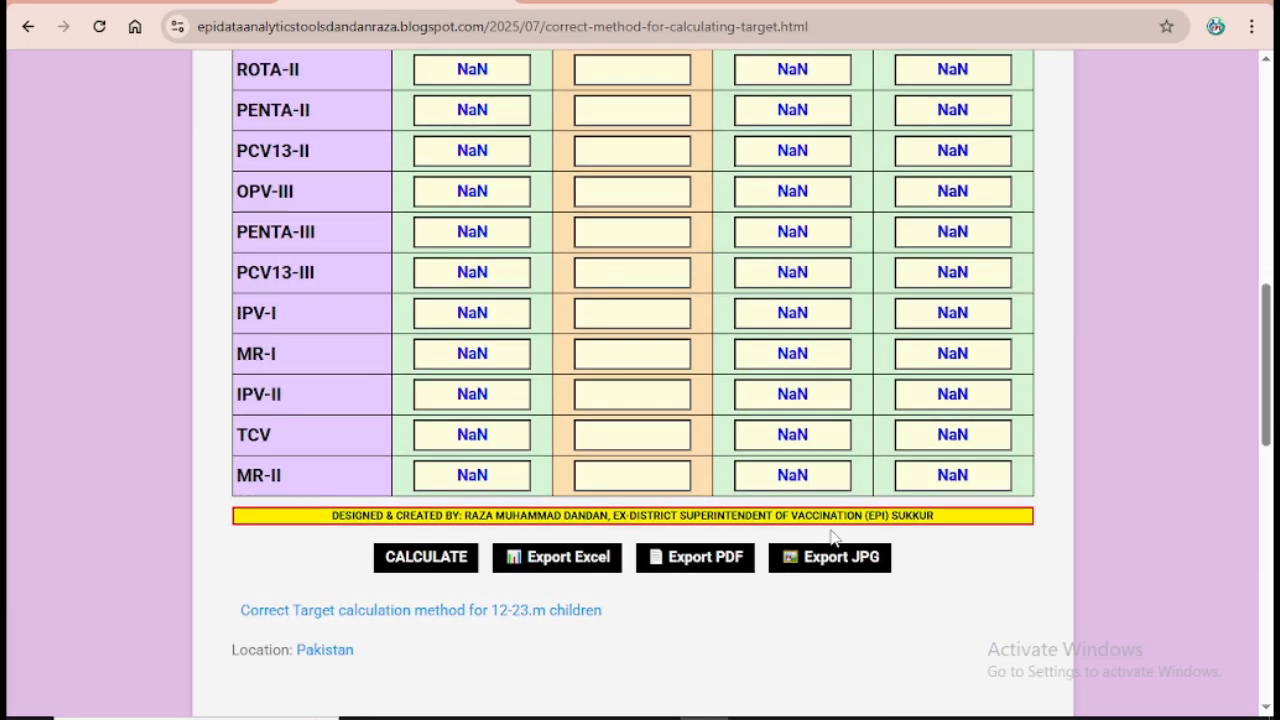
left_click(433, 568)
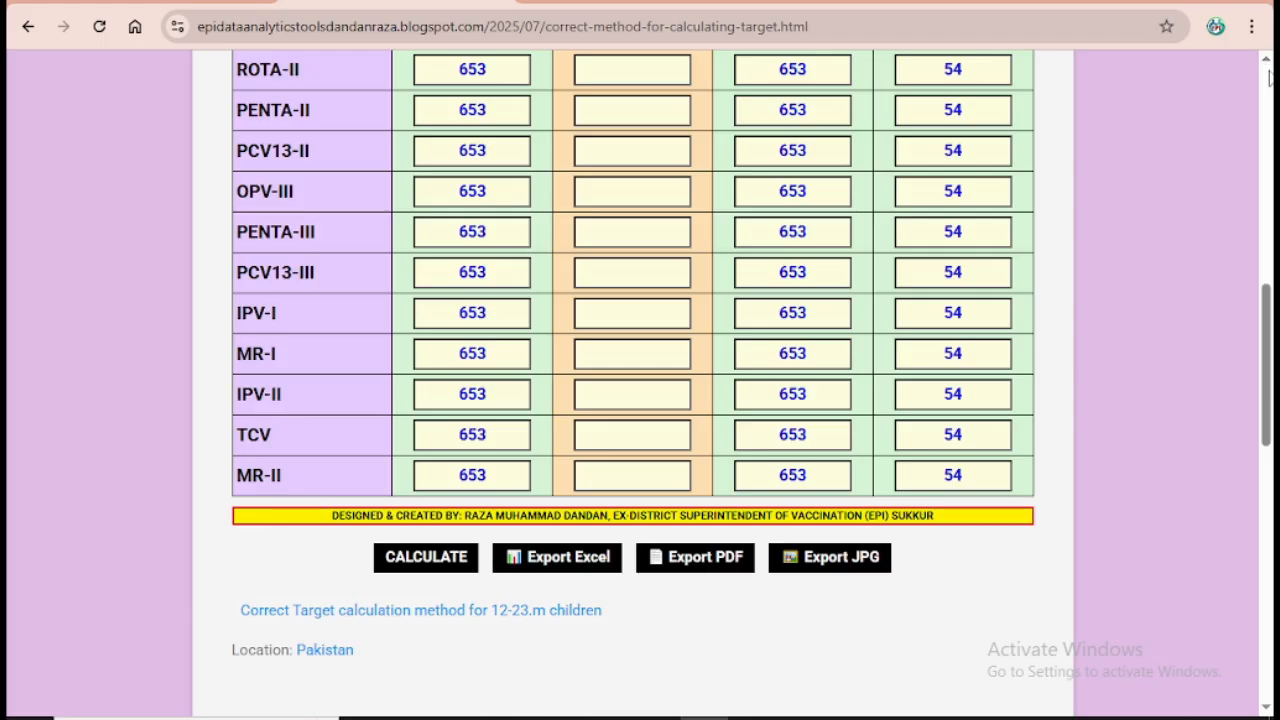
Enter 333 as the 0-11 month children vaccinated last year for BCG and copy that value
scroll(1267, 66, "up", 5)
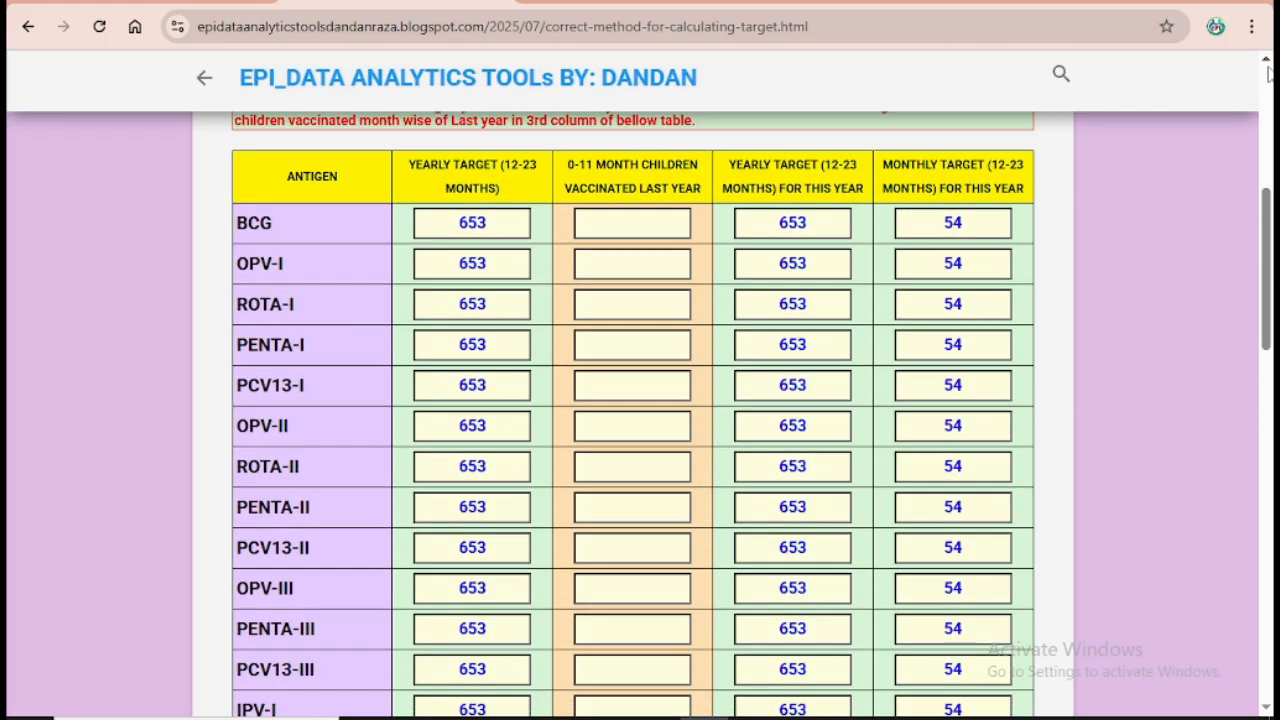
left_click(1267, 68)
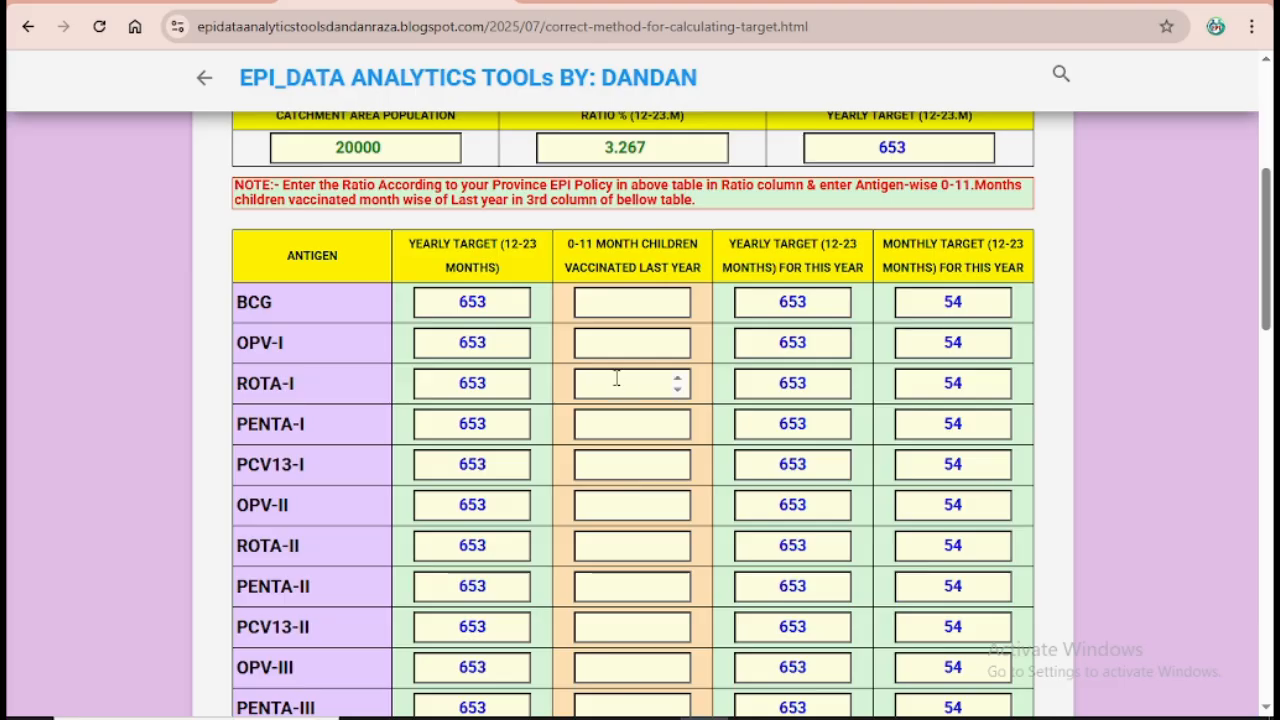
left_click(617, 305)
type("333")
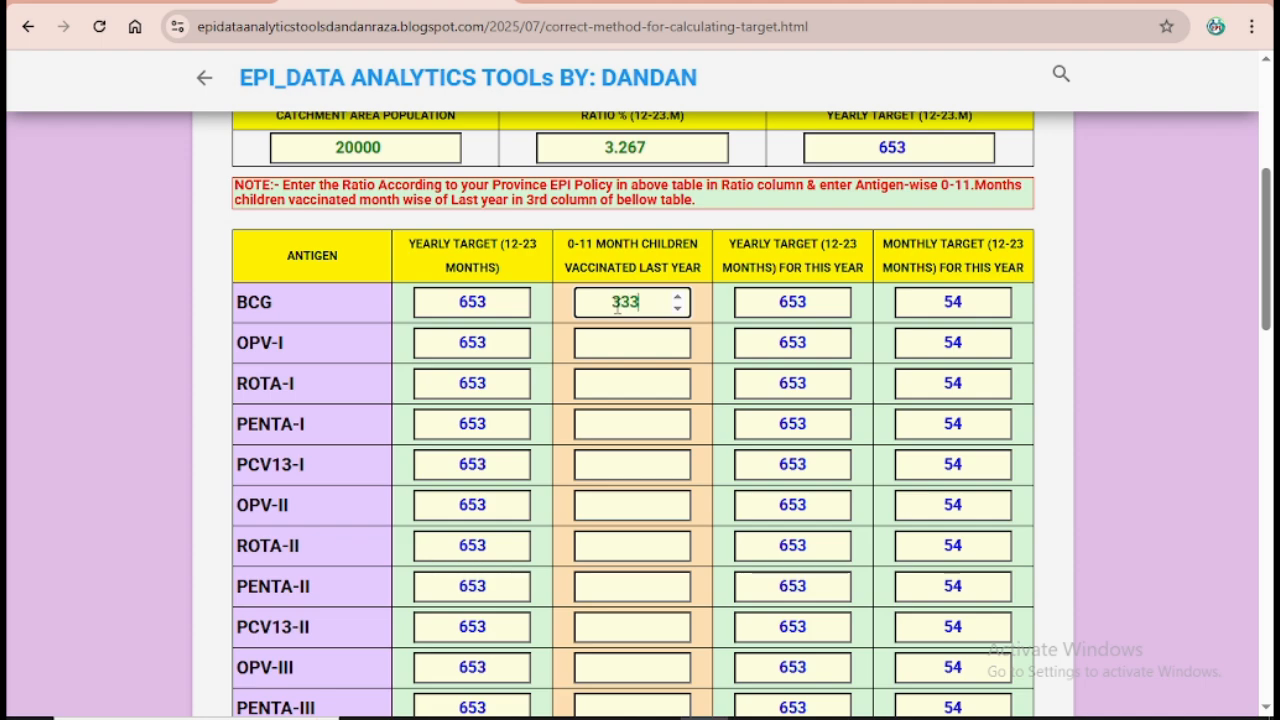
double_click(617, 305)
key("ctrl+c")
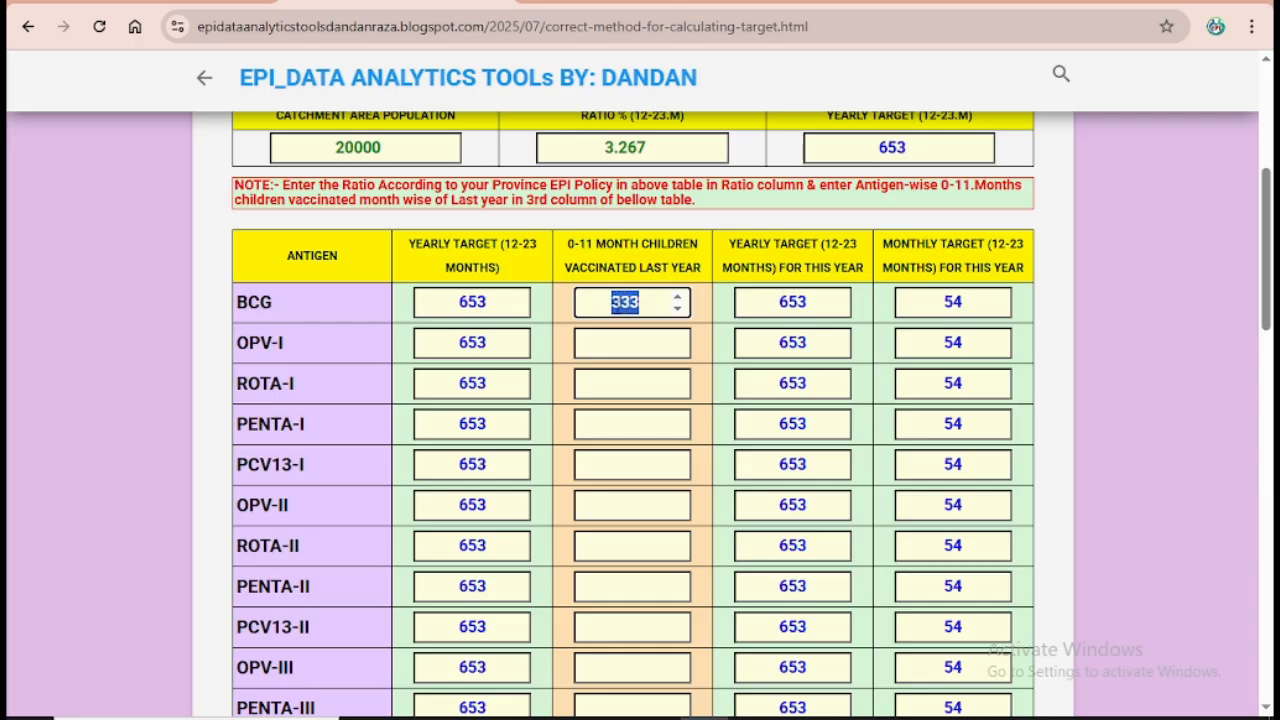
Paste 333 as last year's vaccinated children for OPV-I, ROTA-I, PENTA-I and PCV13-I
left_click(621, 352)
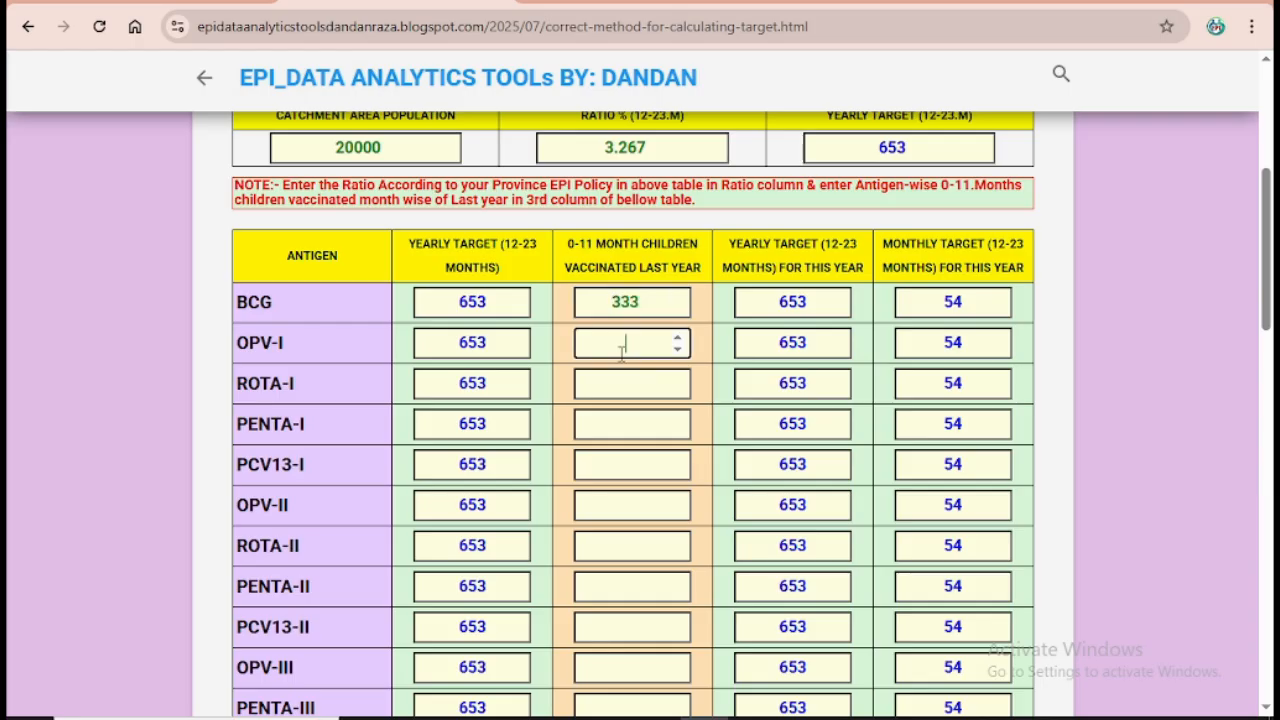
key("ctrl+v")
left_click(623, 390)
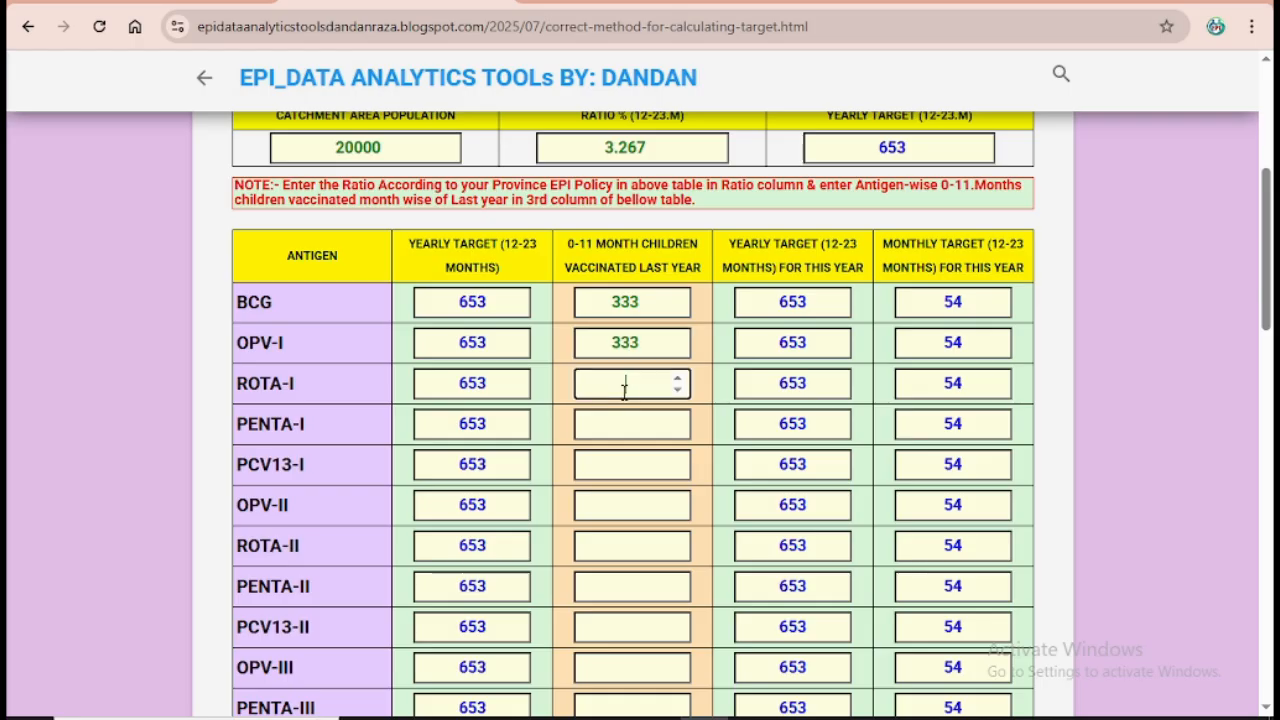
key("ctrl+v")
left_click(628, 424)
left_click(628, 424)
key("ctrl+v")
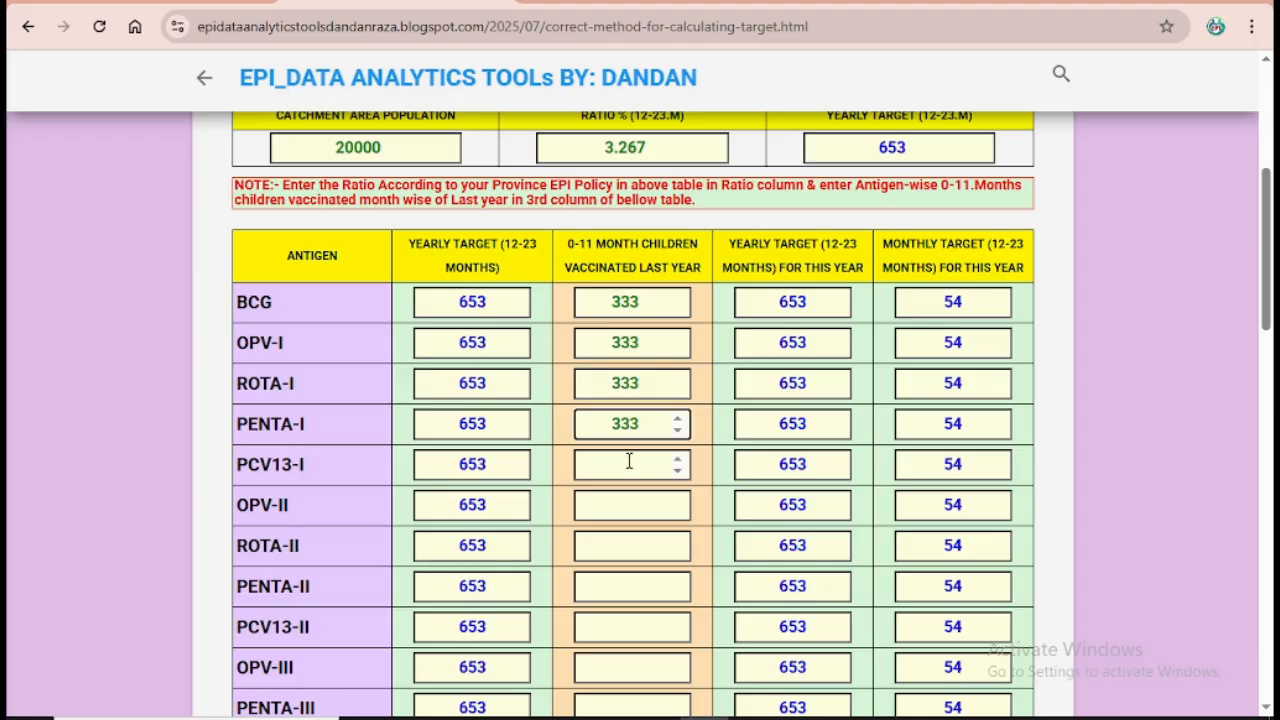
left_click(628, 464)
key("ctrl+v")
Paste 333 as last year's vaccinated children for OPV-II, ROTA-II, PENTA-II, PCV13-II and OPV-III
left_click(631, 505)
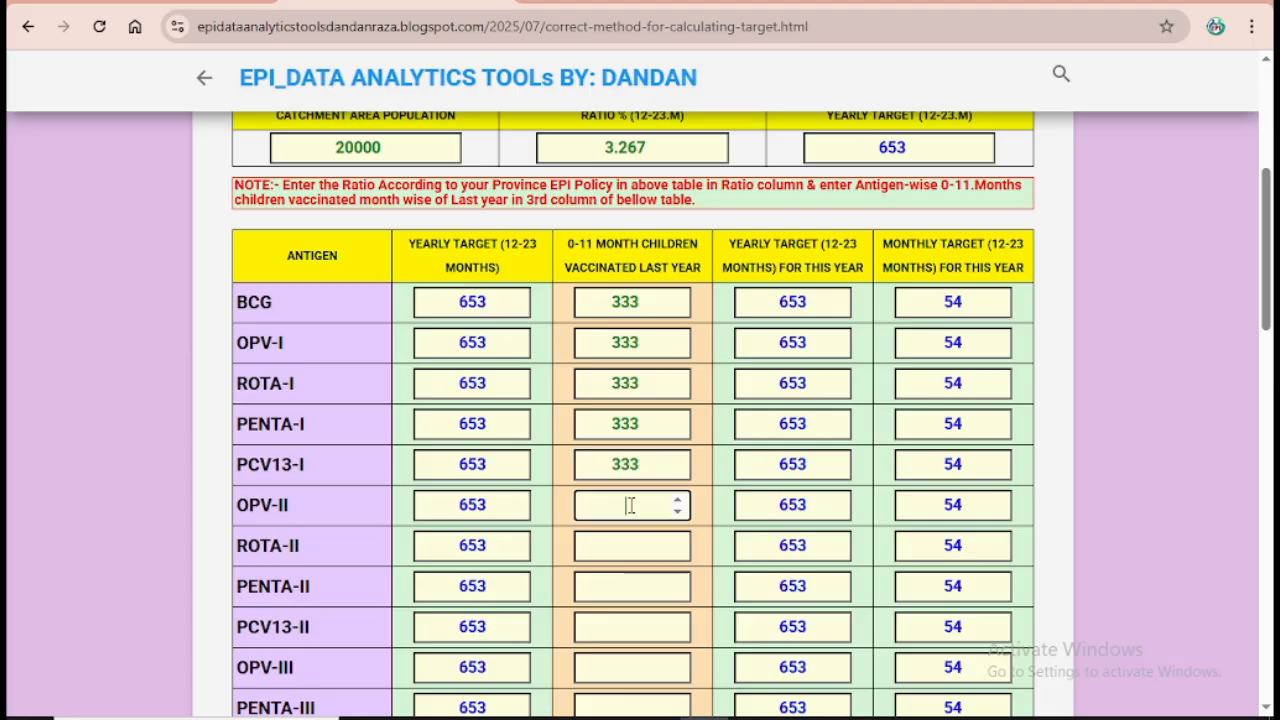
key("ctrl+v")
left_click(631, 549)
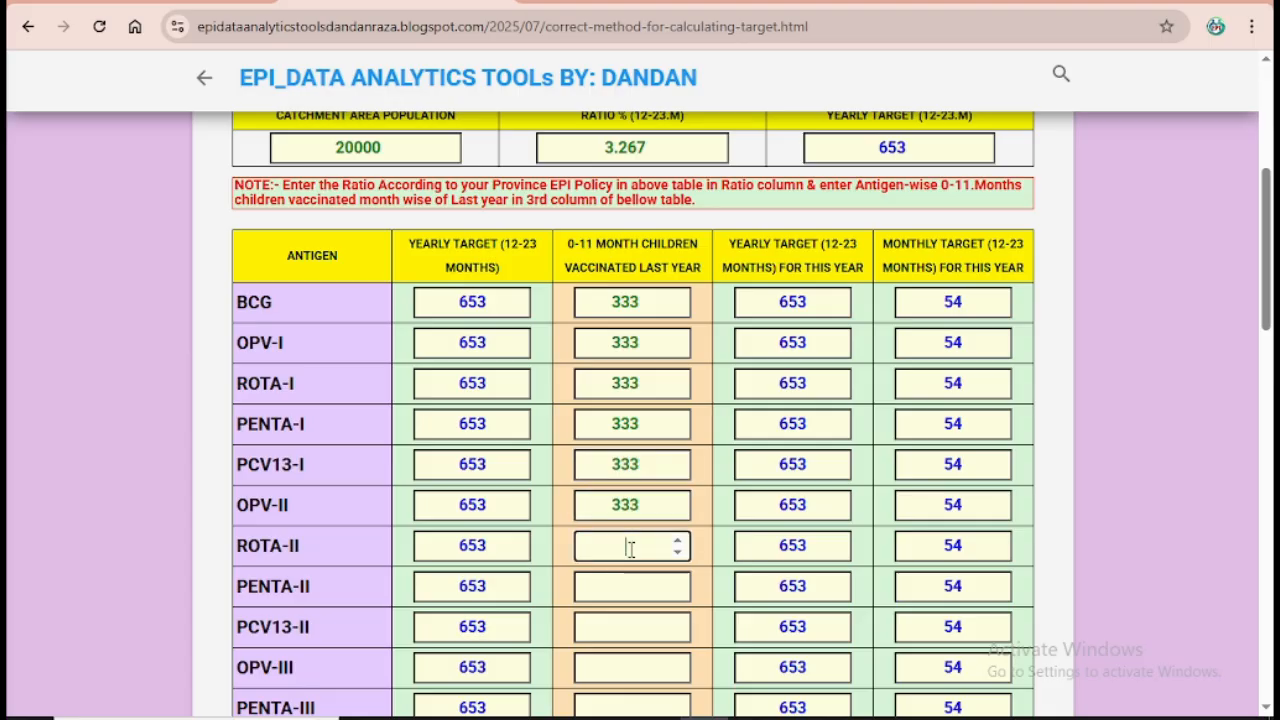
key("ctrl+v")
left_click(631, 585)
key("ctrl+v")
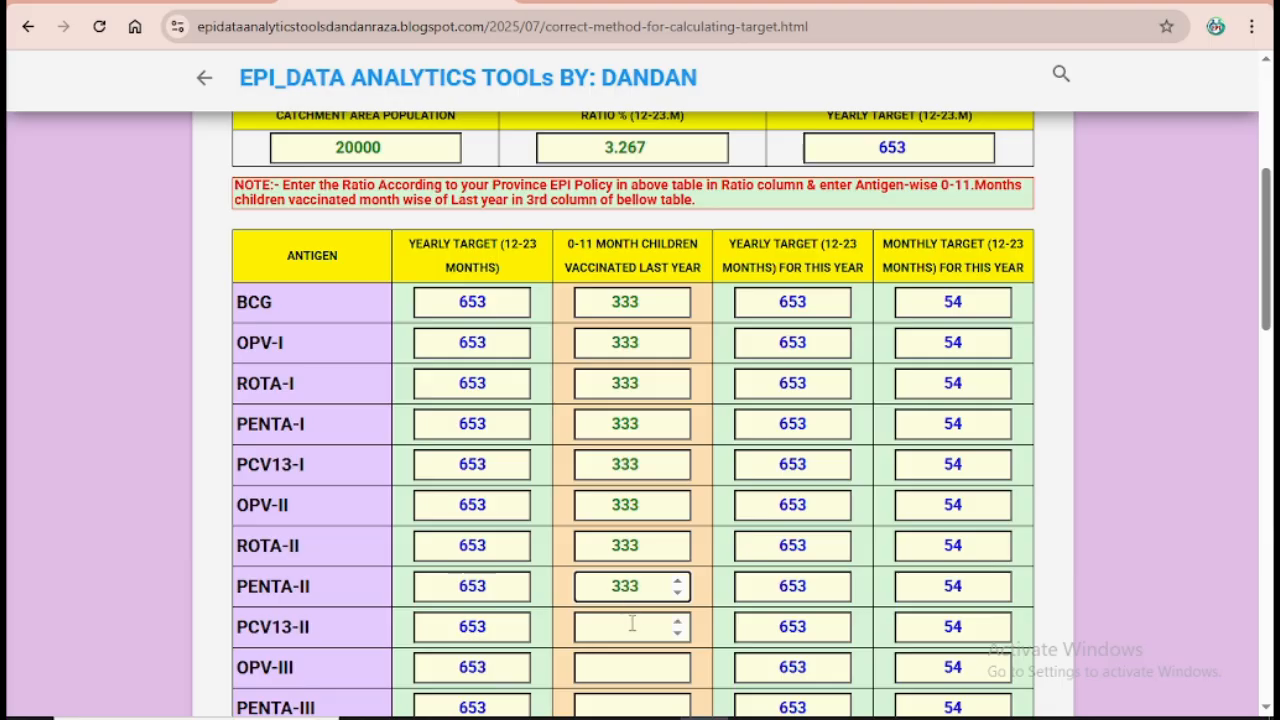
left_click(631, 625)
key("ctrl+v")
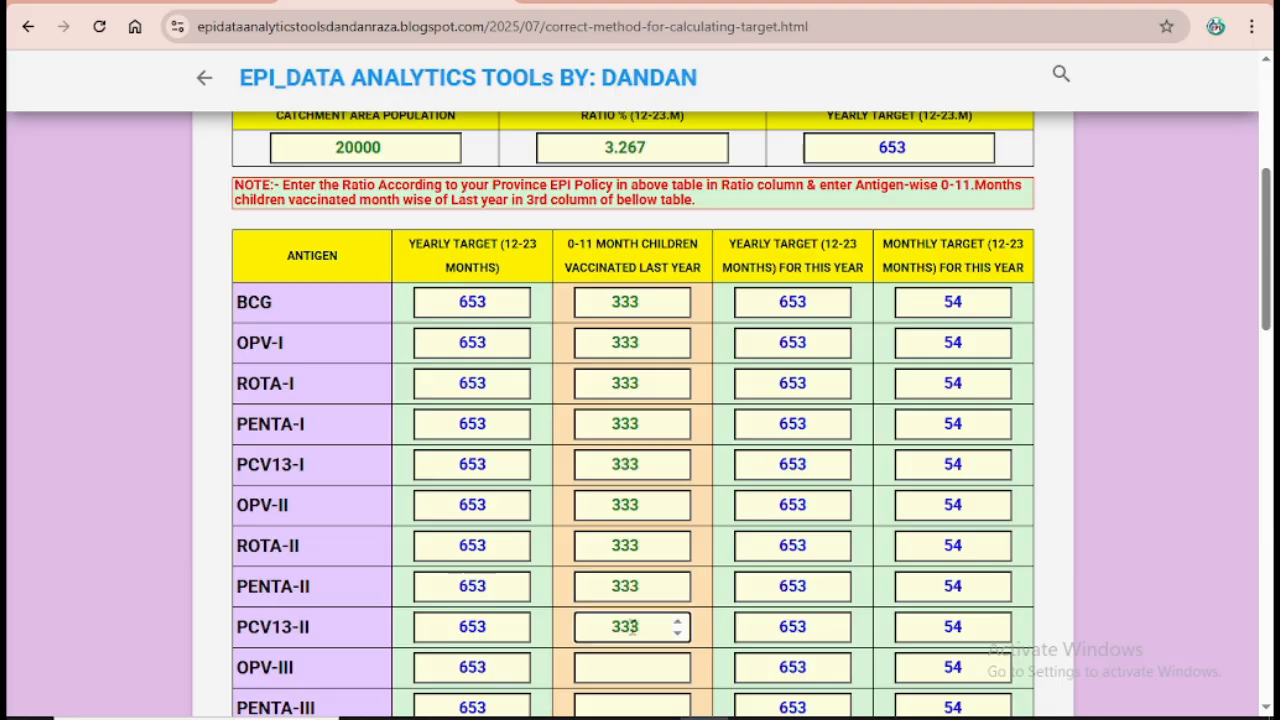
left_click(632, 668)
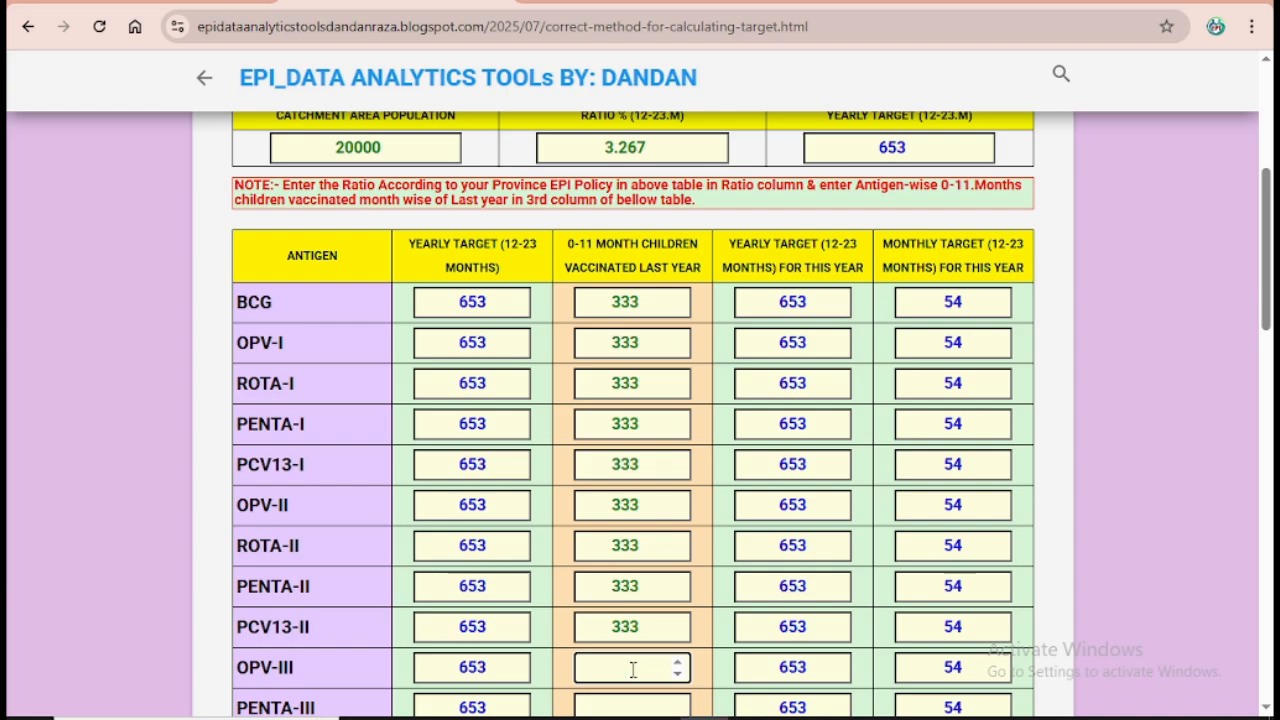
key("ctrl+v")
Enter 333 as last year's vaccinated children for PENTA-III, PCV13-III and IPV-I
scroll(1266, 708, "down", 5)
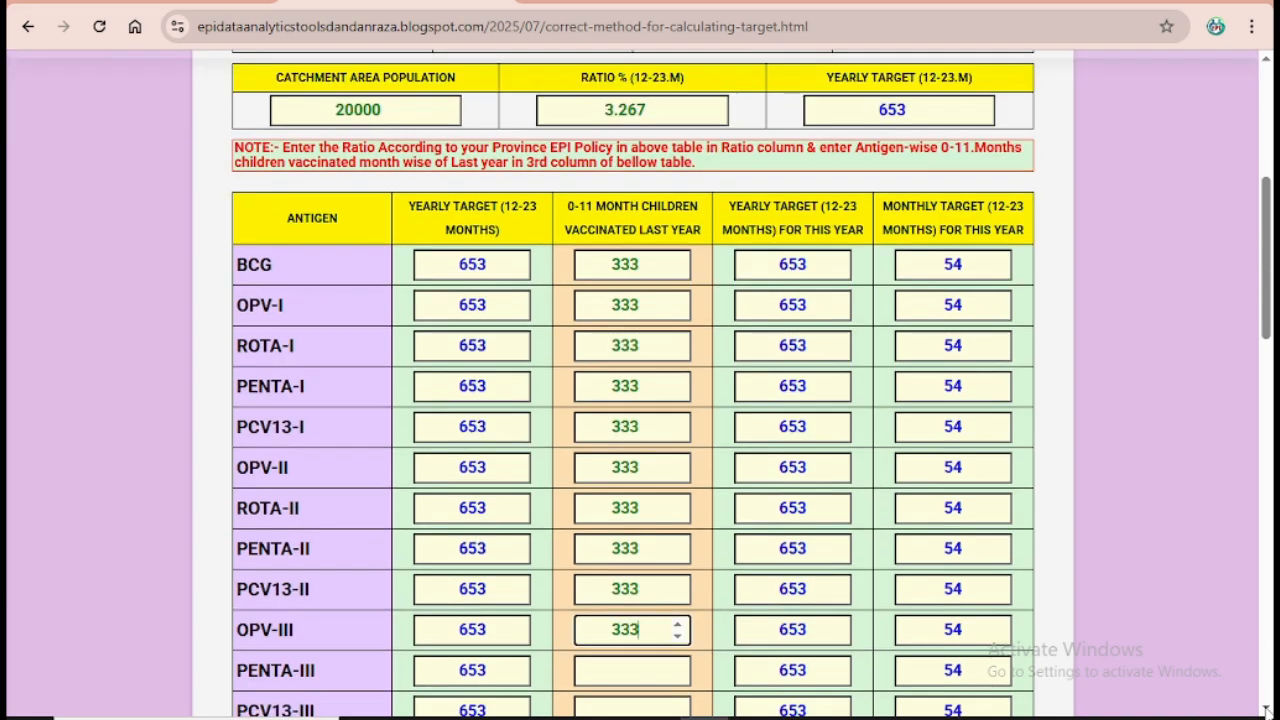
scroll(1266, 708, "down", 3)
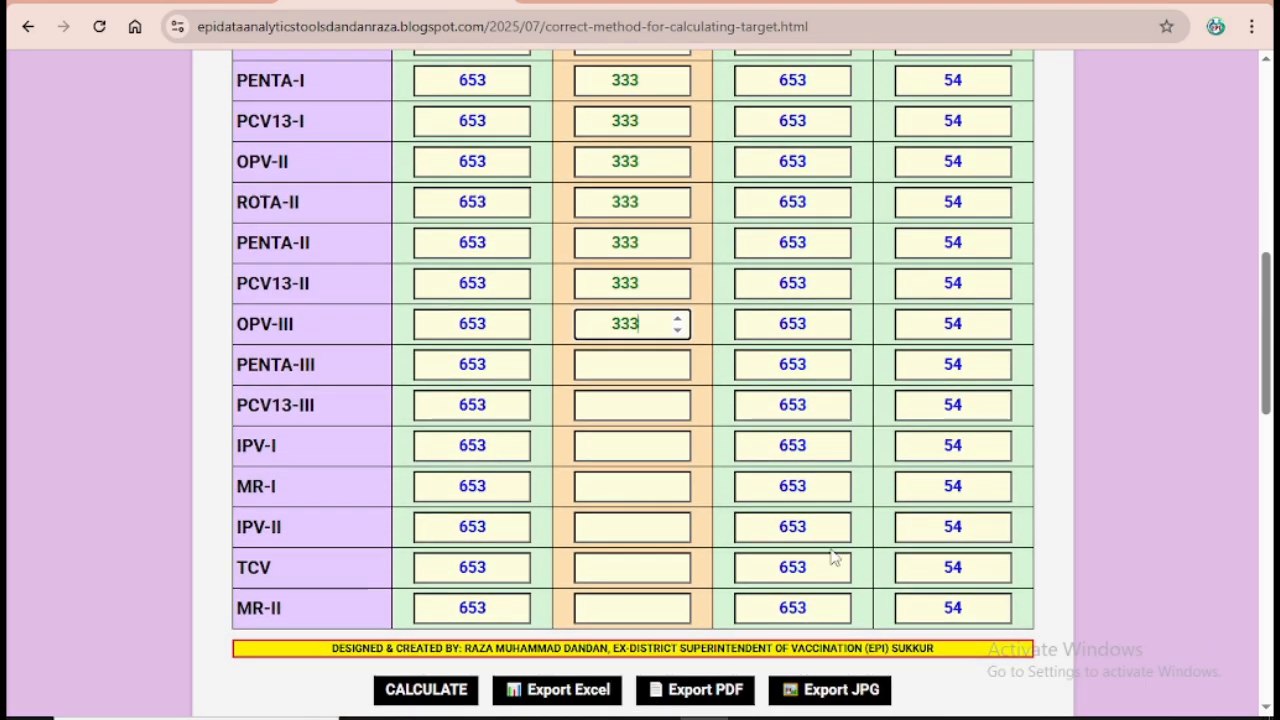
left_click(637, 370)
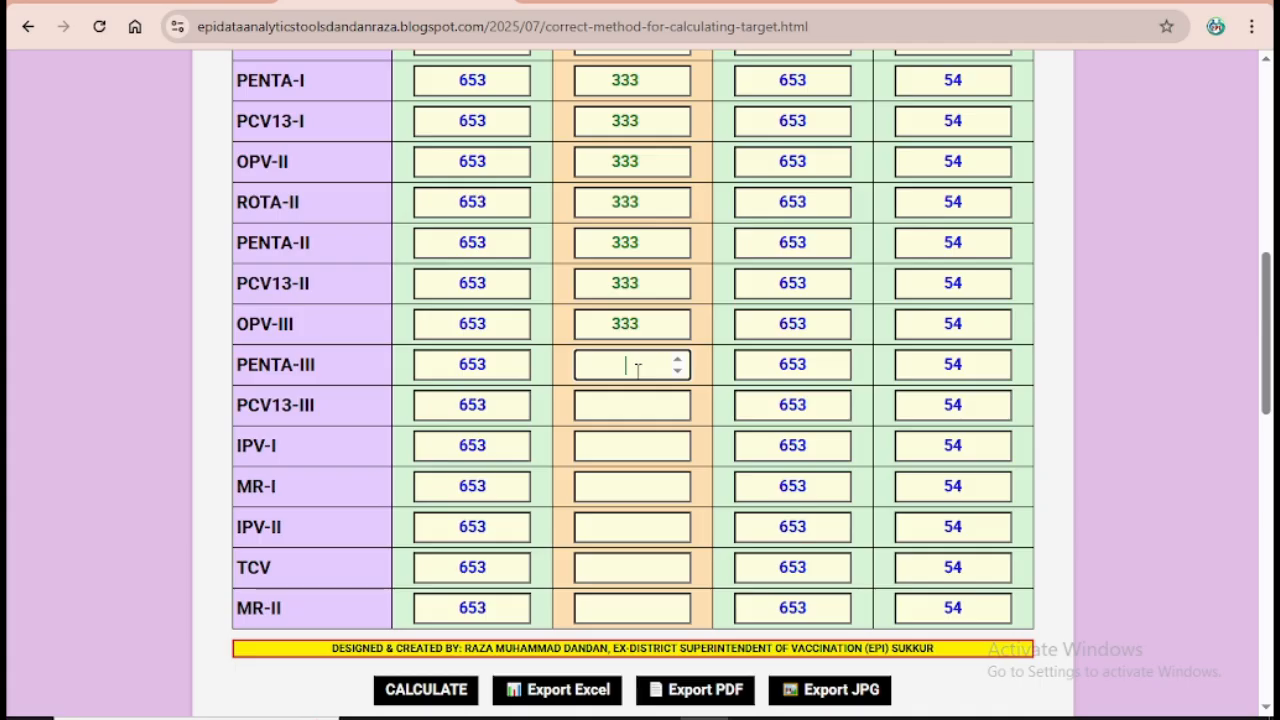
type("333")
left_click(638, 405)
type("333")
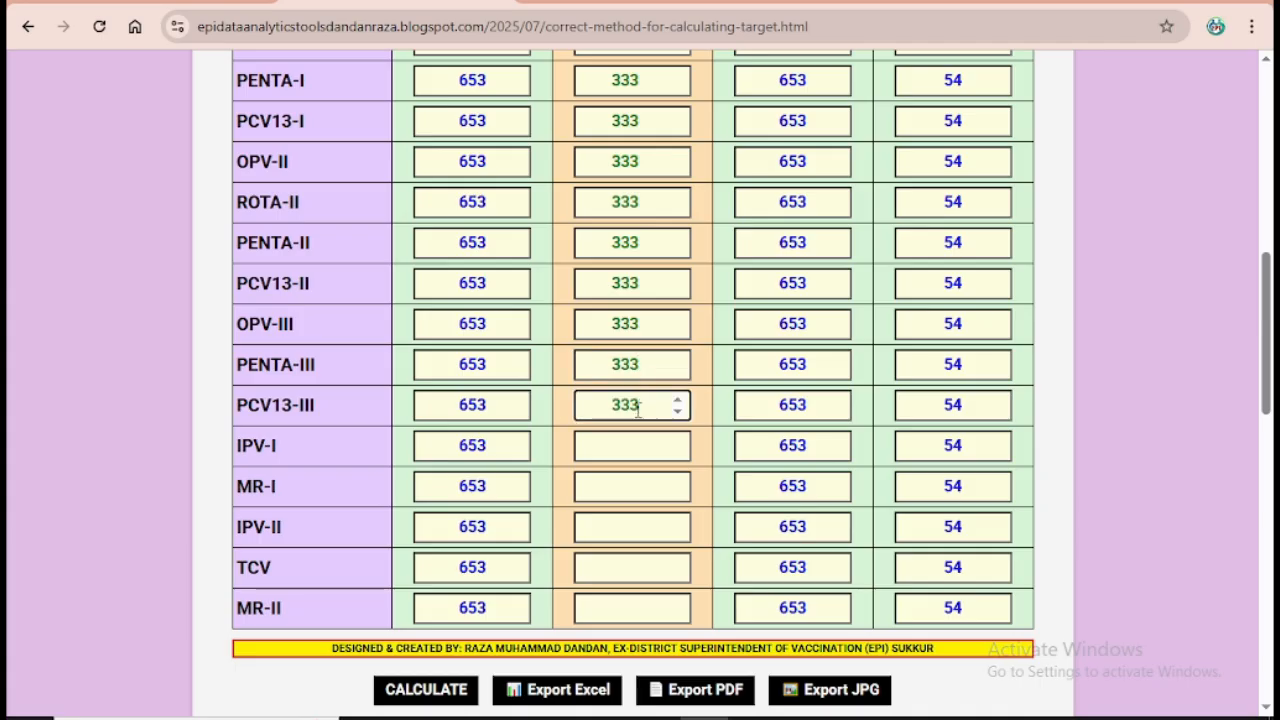
left_click(638, 446)
type("333")
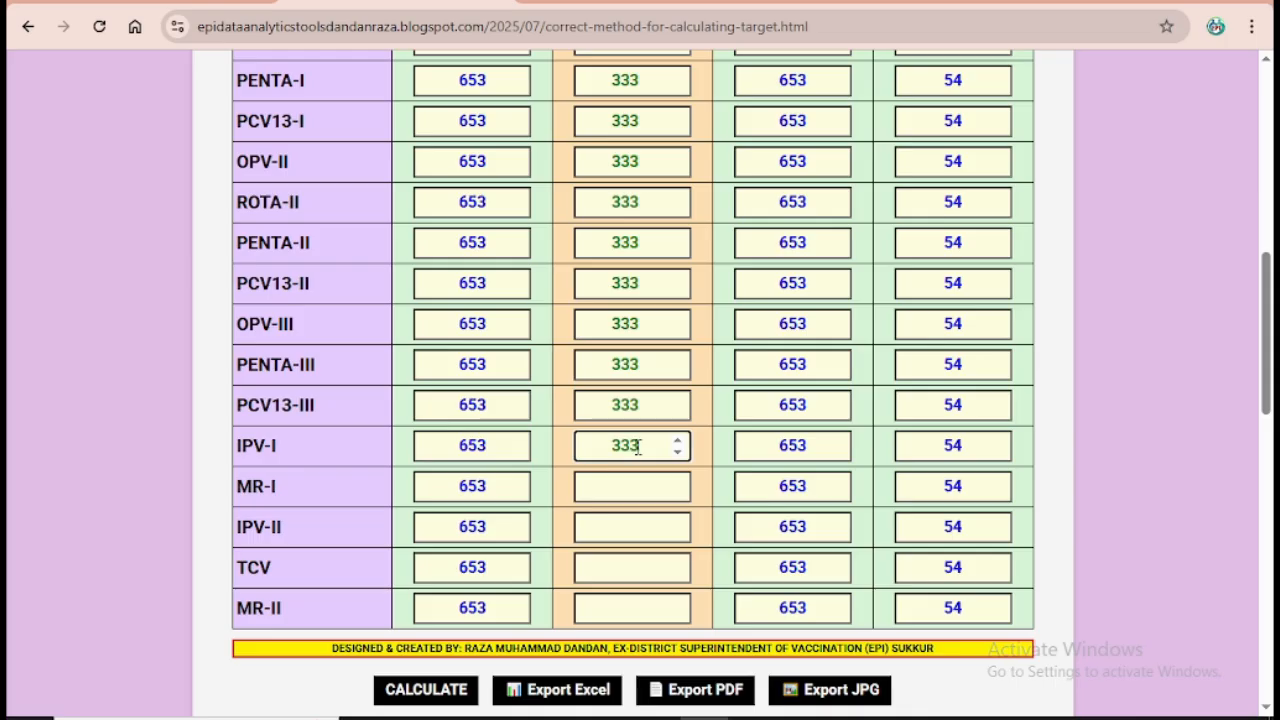
Enter 333 as last year's vaccinated children for MR-I, IPV-II, TCV and MR-II
left_click(638, 494)
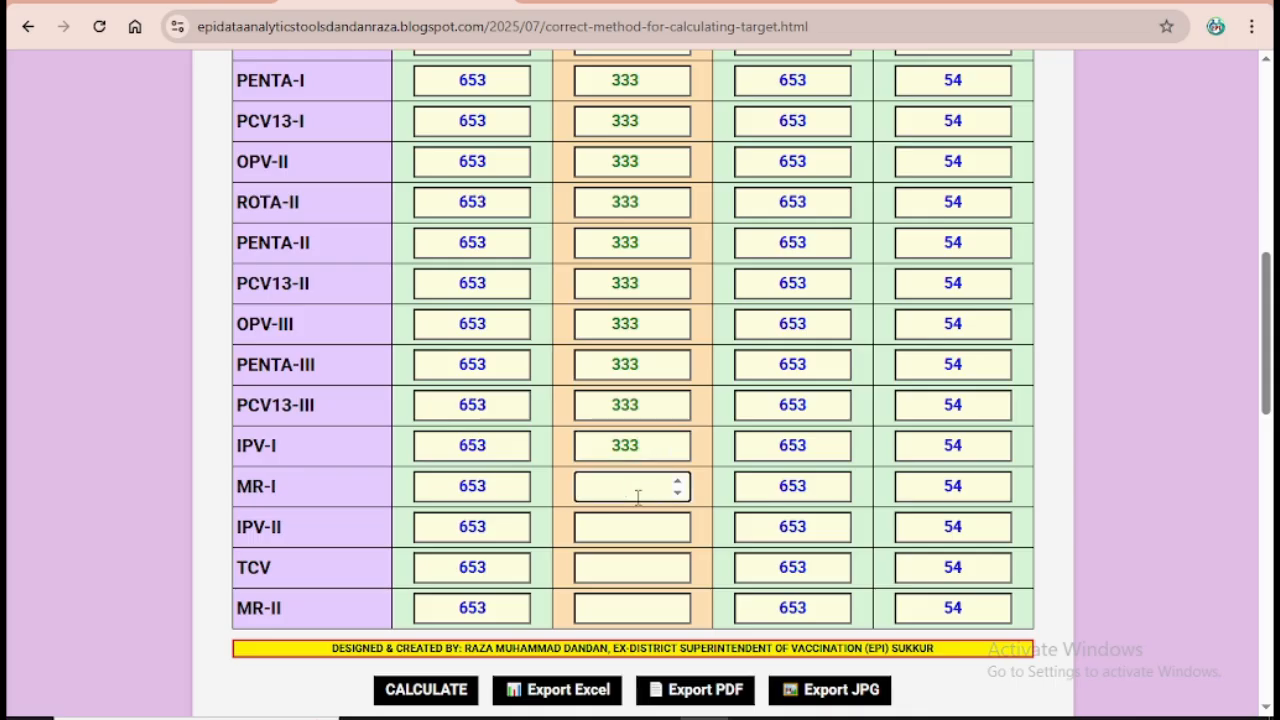
type("333")
left_click(643, 528)
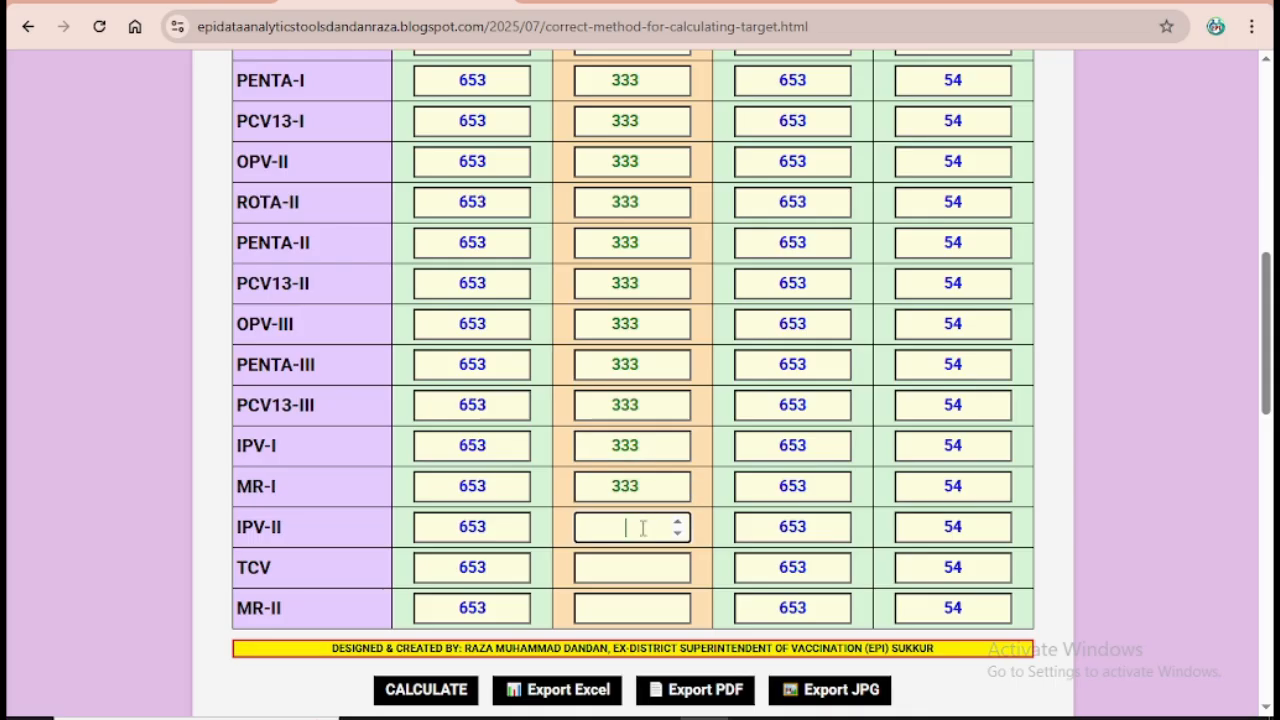
type("333")
left_click(638, 567)
type("333")
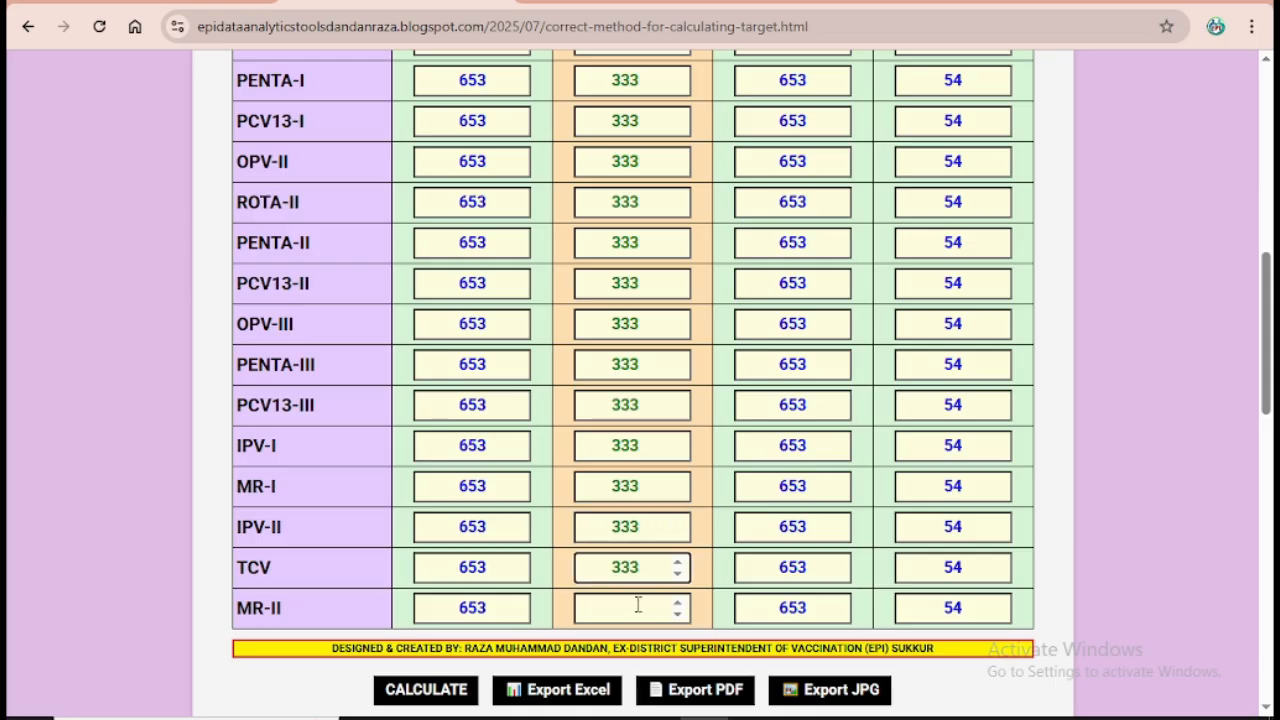
left_click(638, 607)
type("333")
Recalculate the antigen-wise targets for this year and review the results from the first antigen up to the centre details
left_click(408, 692)
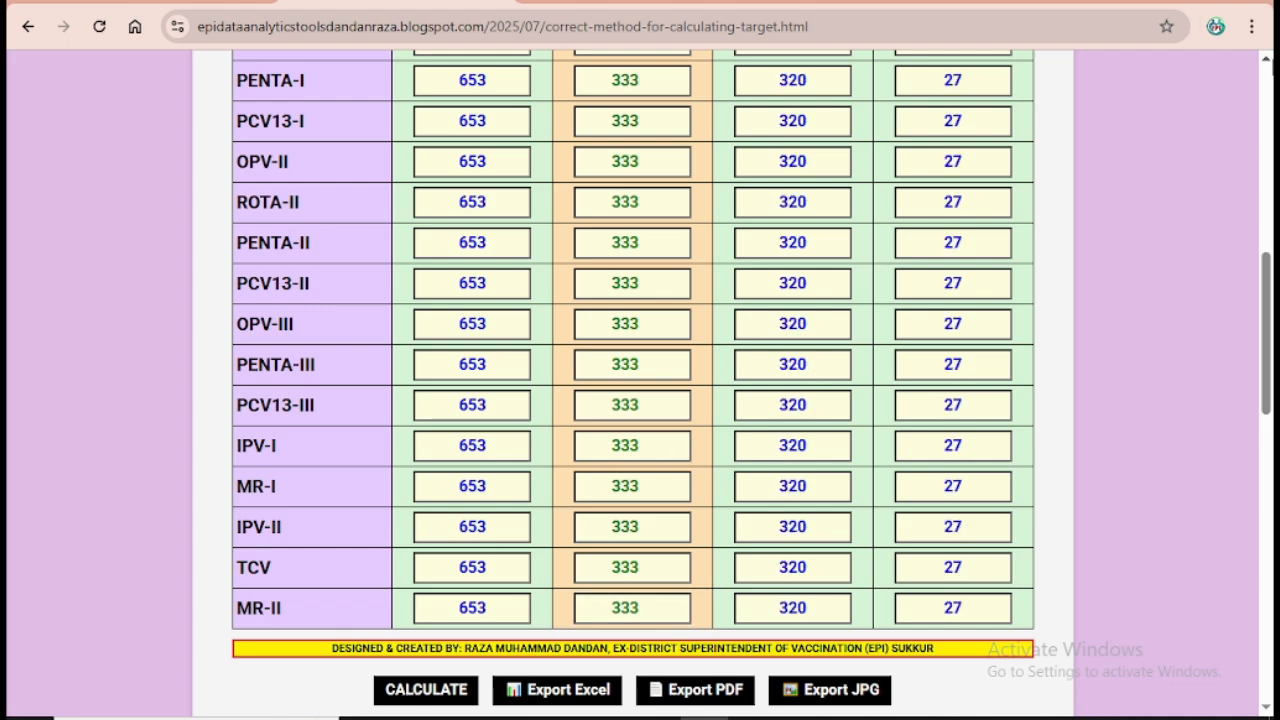
left_click(1267, 63)
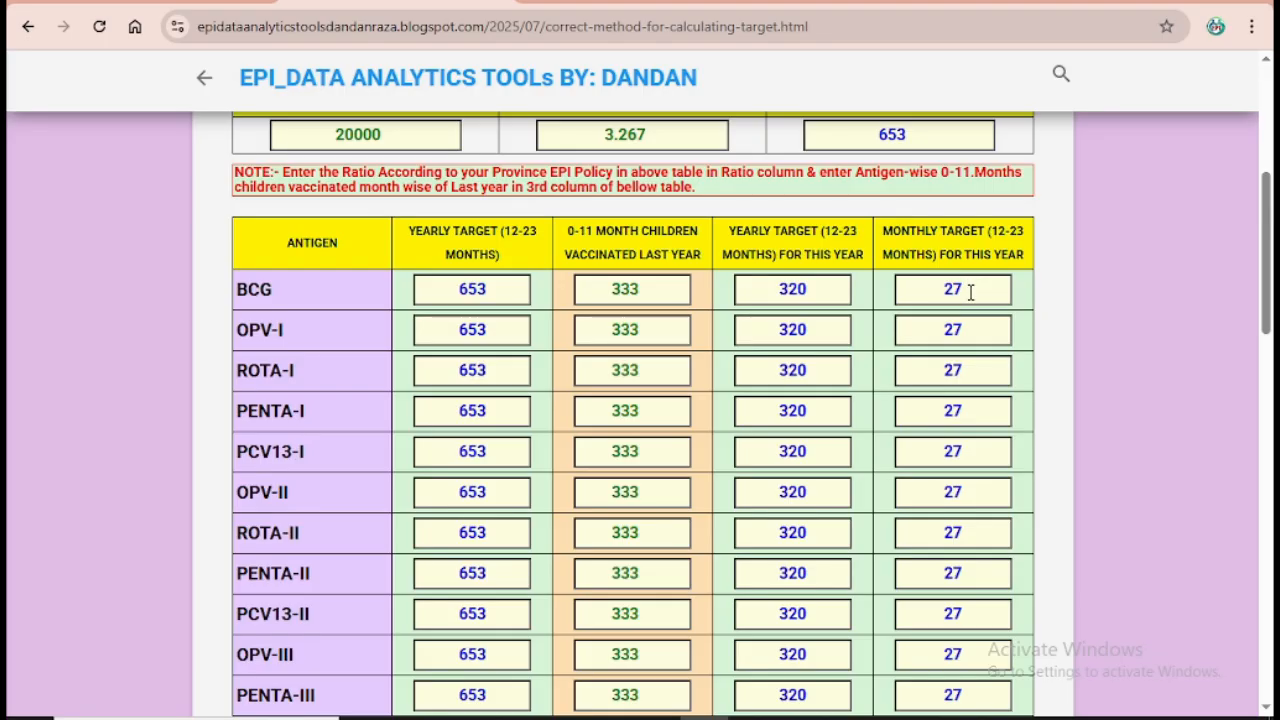
left_click_drag(1270, 228, 1256, 199)
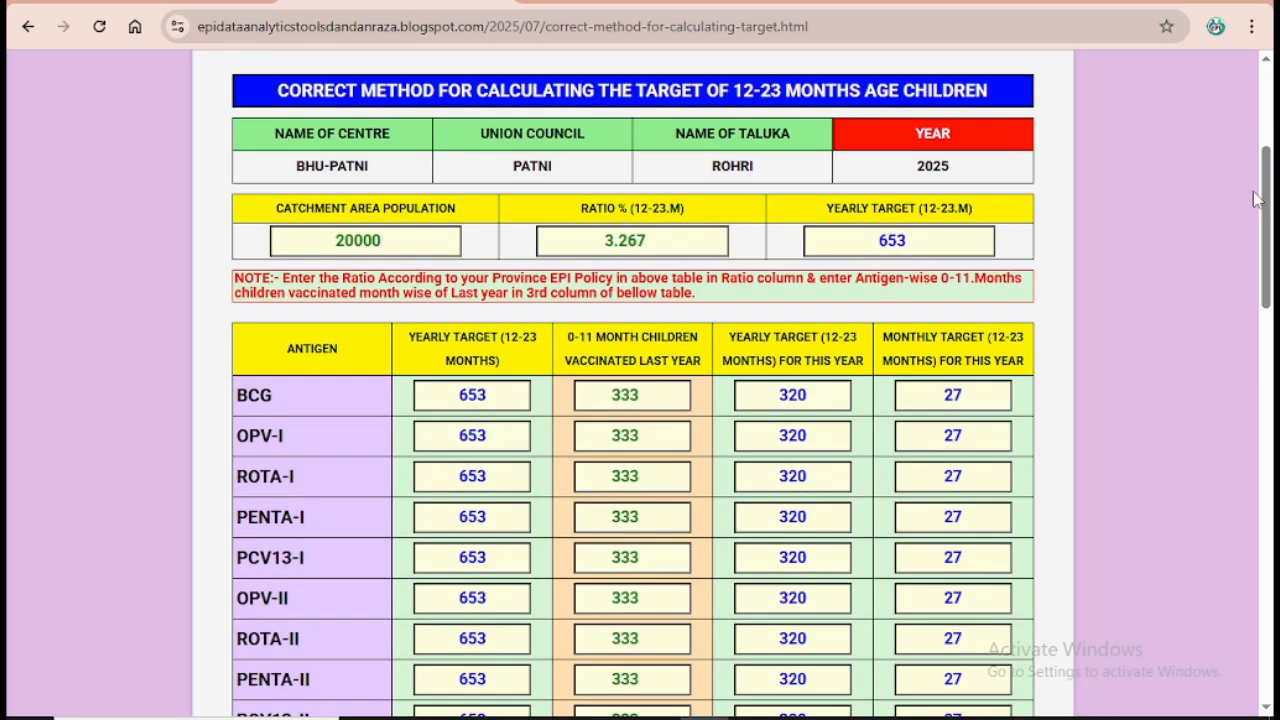